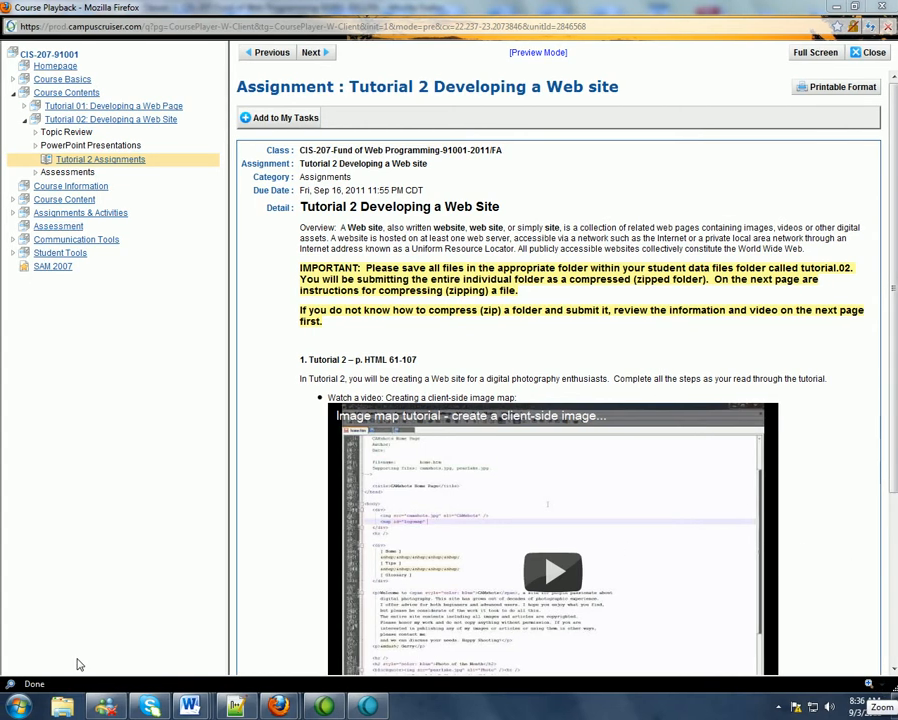
Switch to Windows Explorer and open C:\Online Course\Fund of Web Prog\Datafiles for Students\tutorial.02
click(62, 707)
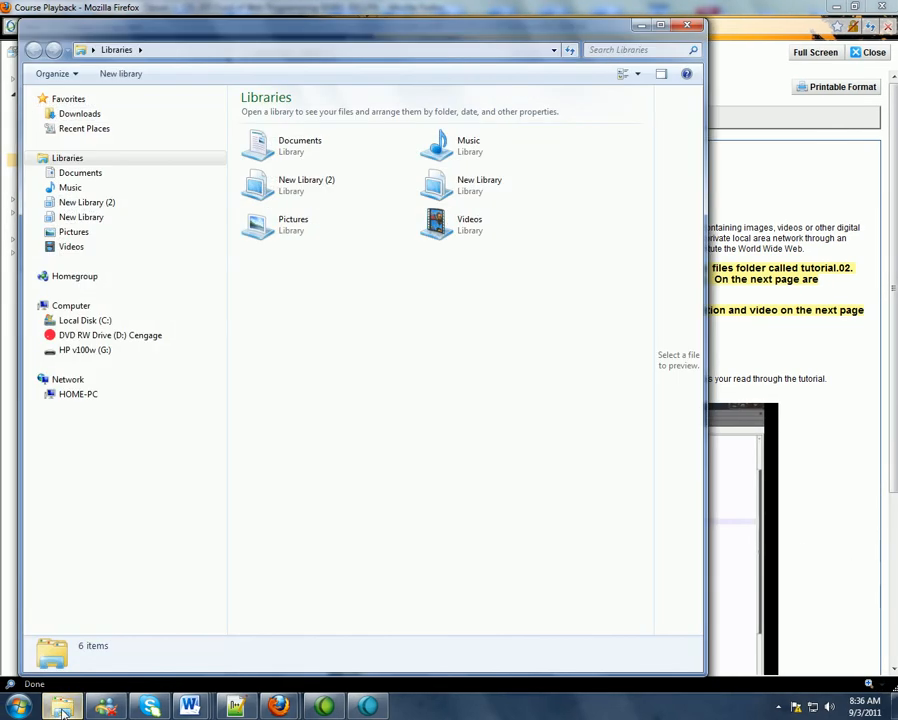
click(64, 323)
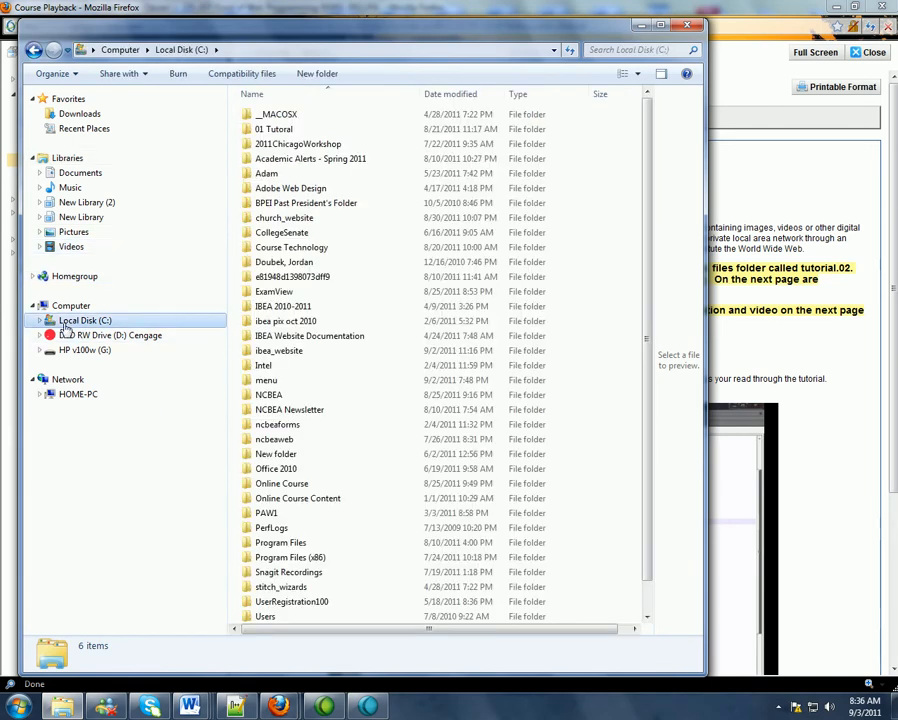
double_click(280, 483)
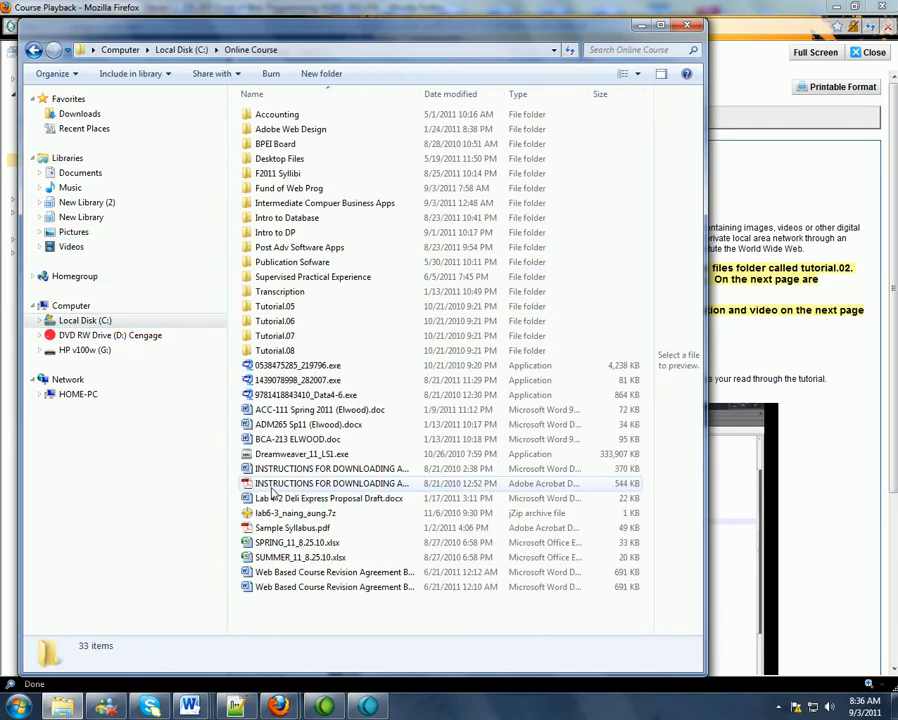
double_click(264, 188)
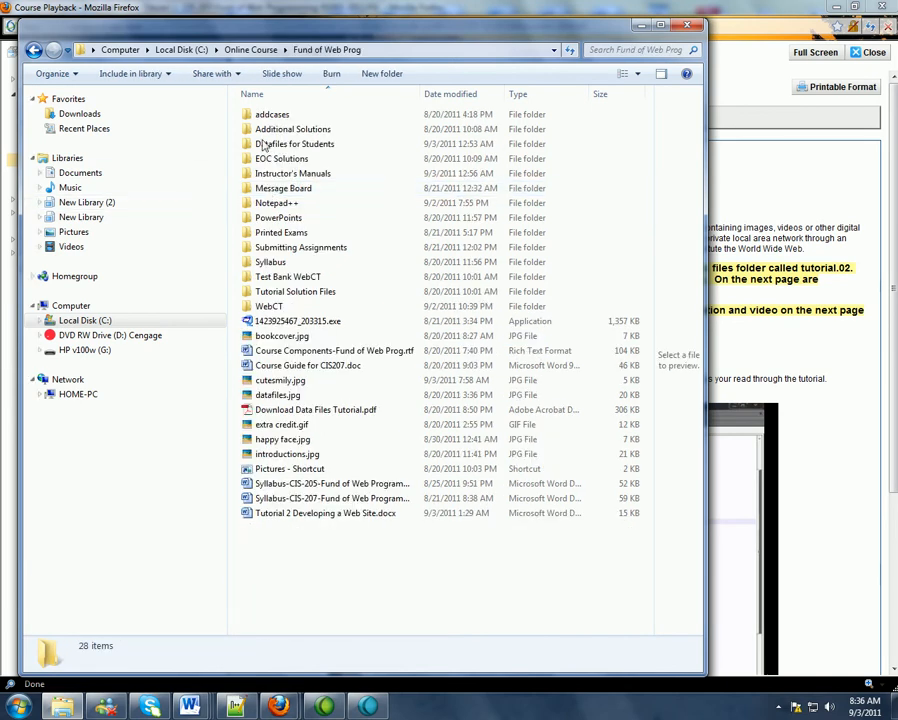
double_click(262, 144)
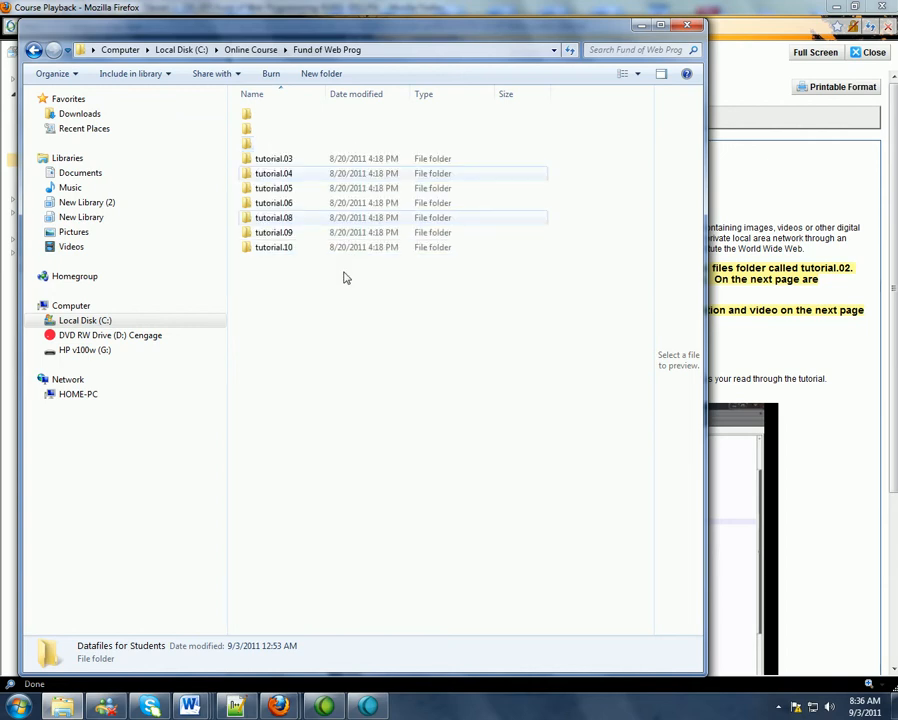
click(270, 147)
double_click(270, 147)
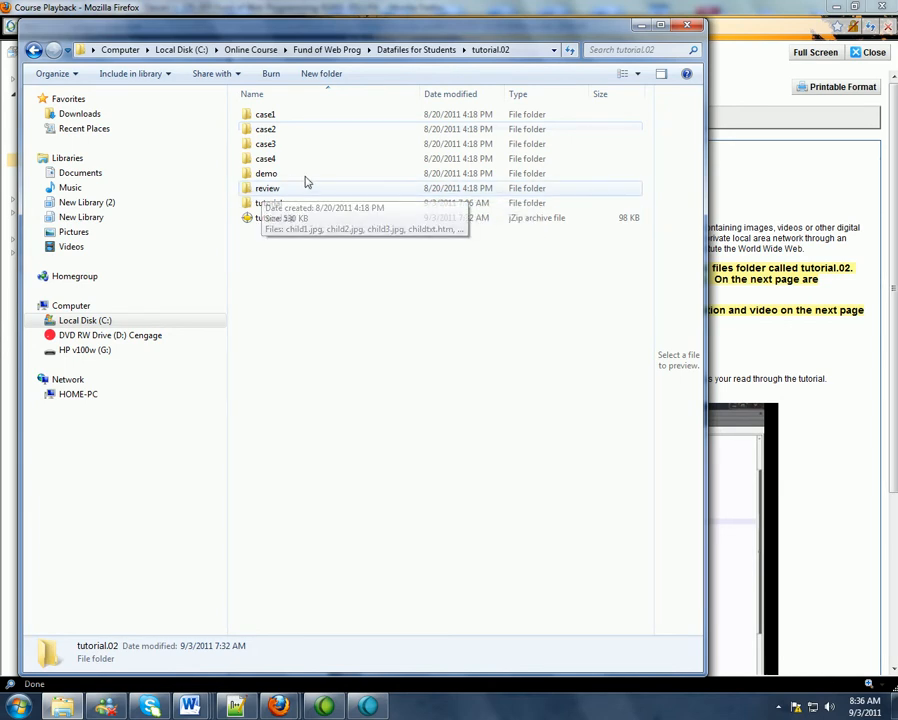
Add the tutorial folder to the archive tutorial.zip with jZip, then close the archive window
right_click(247, 205)
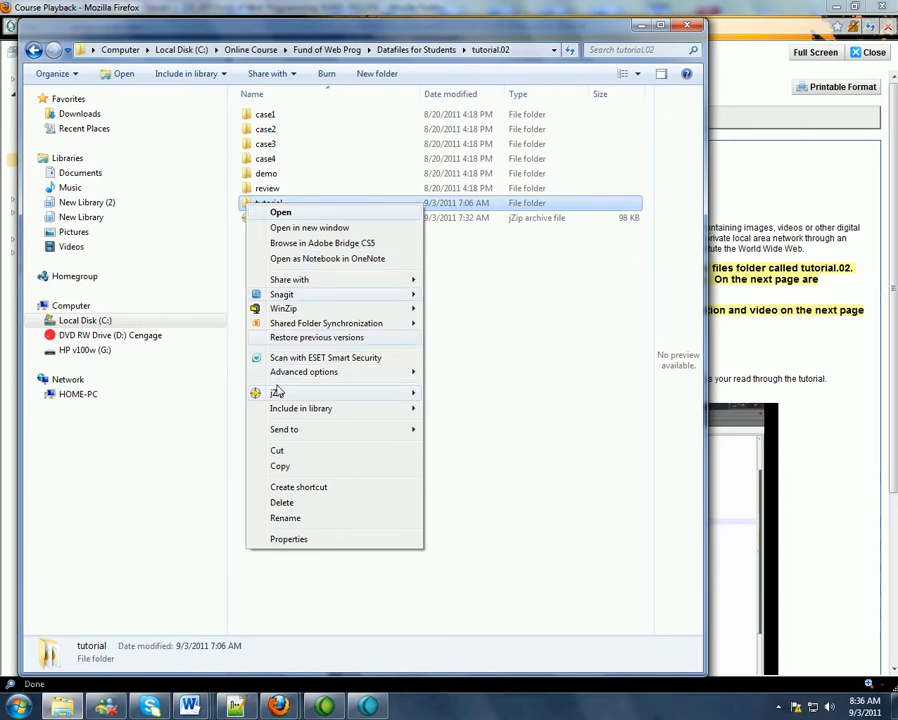
mouse_move(277, 395)
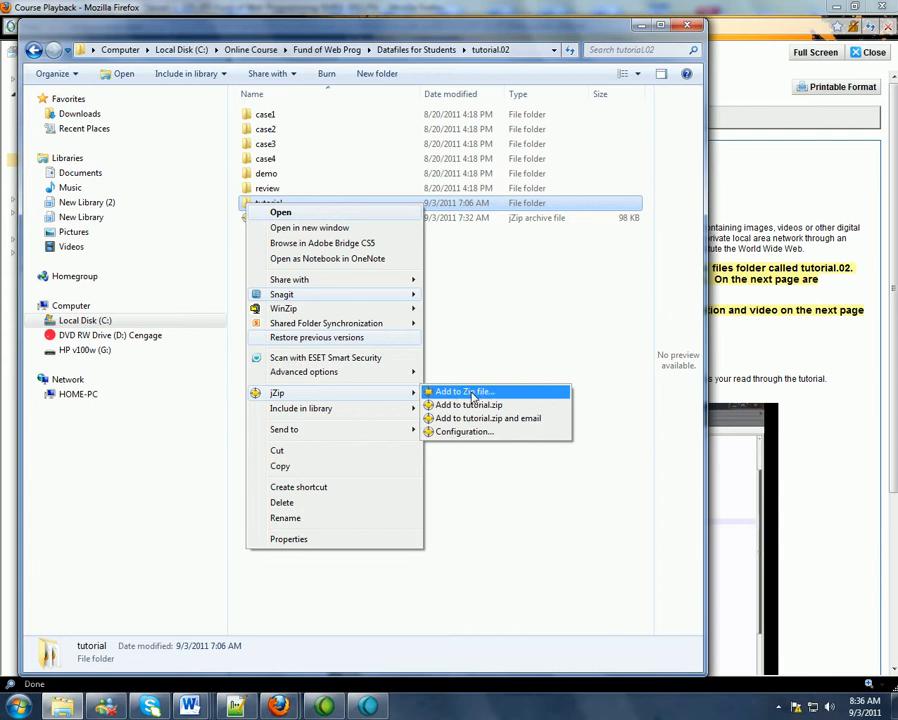
click(473, 397)
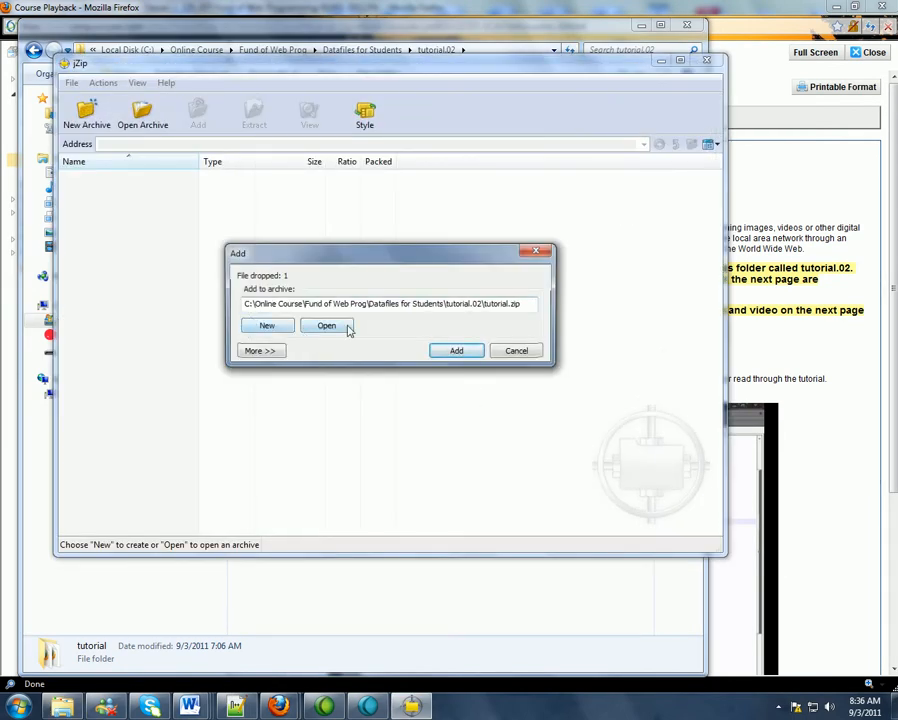
click(456, 351)
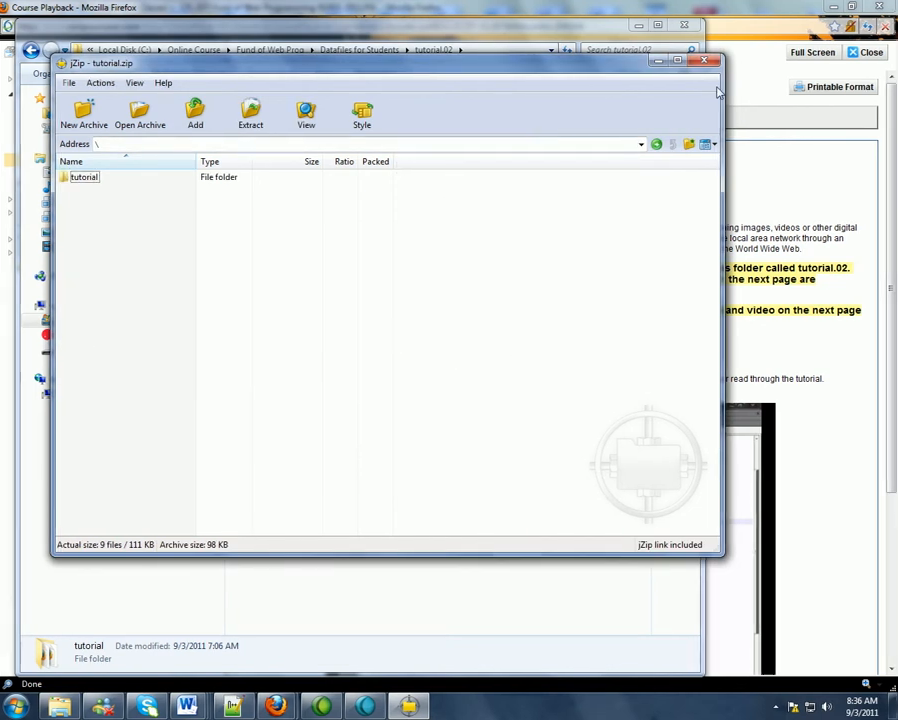
click(703, 59)
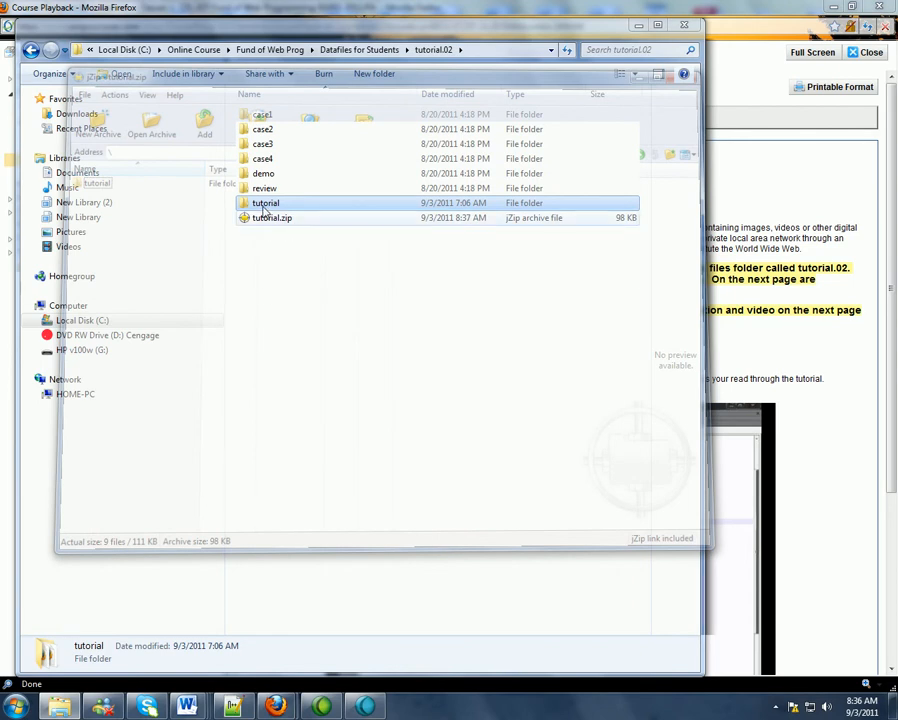
Delete tutorial.zip from the tutorial.02 folder
right_click(263, 206)
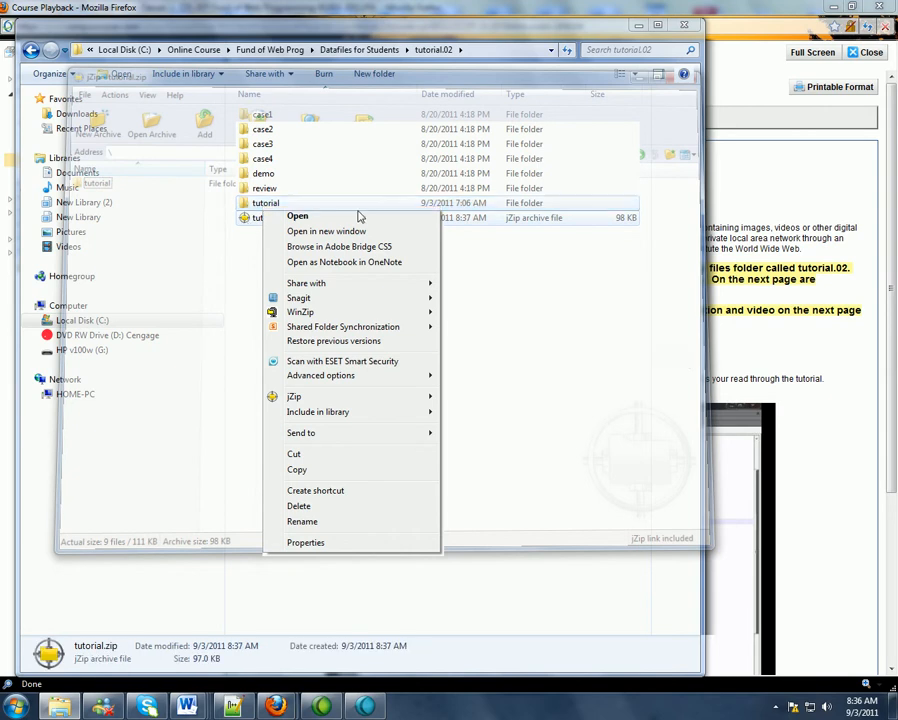
click(473, 286)
right_click(251, 221)
click(296, 440)
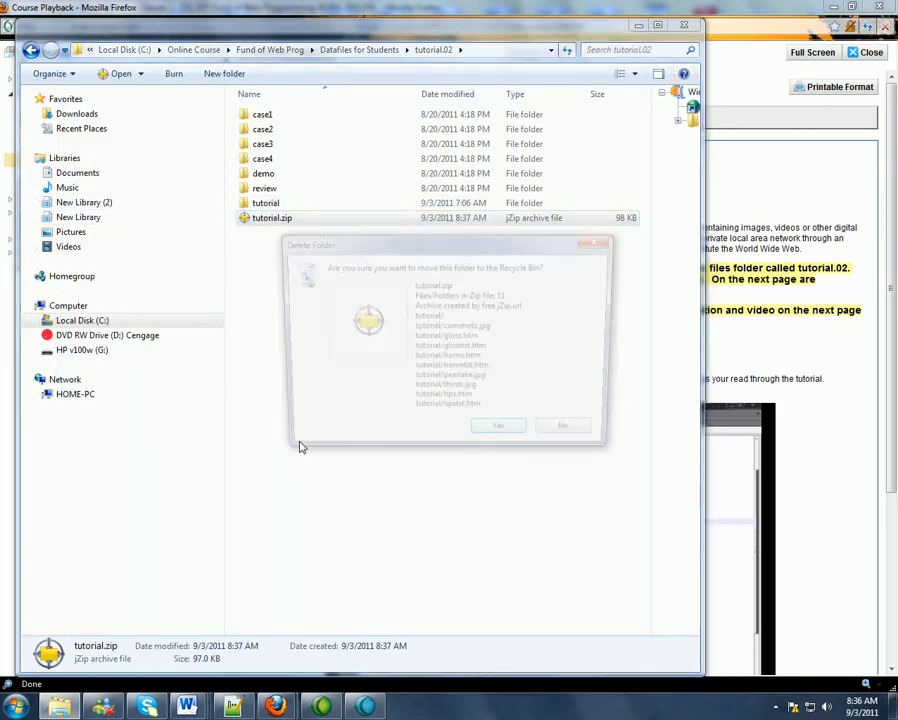
click(513, 436)
Compress the tutorial folder into a fresh tutorial.zip with jZip, close jZip and select the zip file in the tutorial.02 folder
right_click(246, 203)
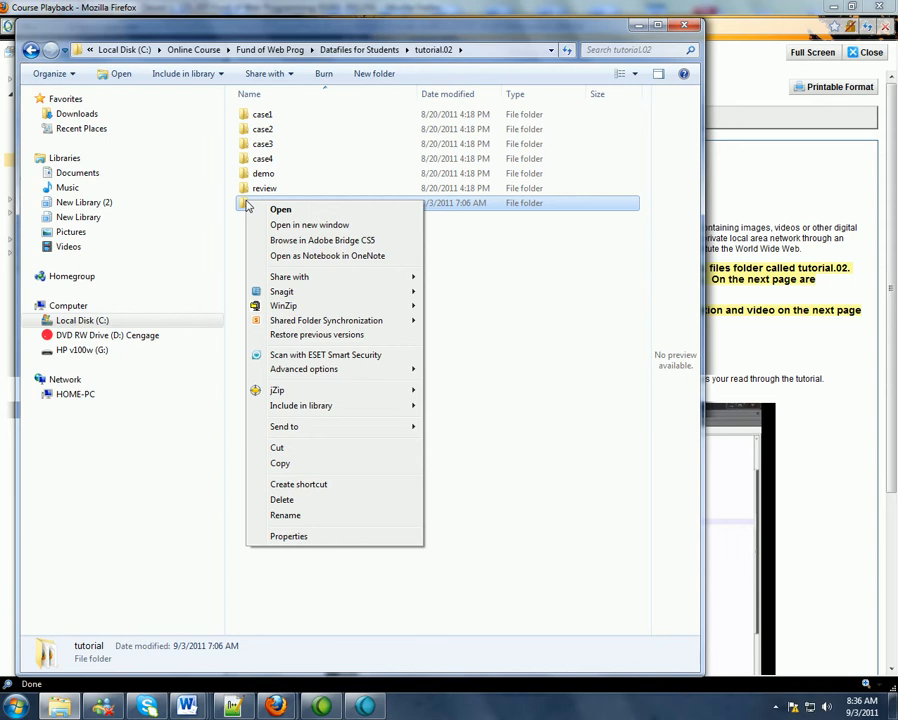
mouse_move(276, 393)
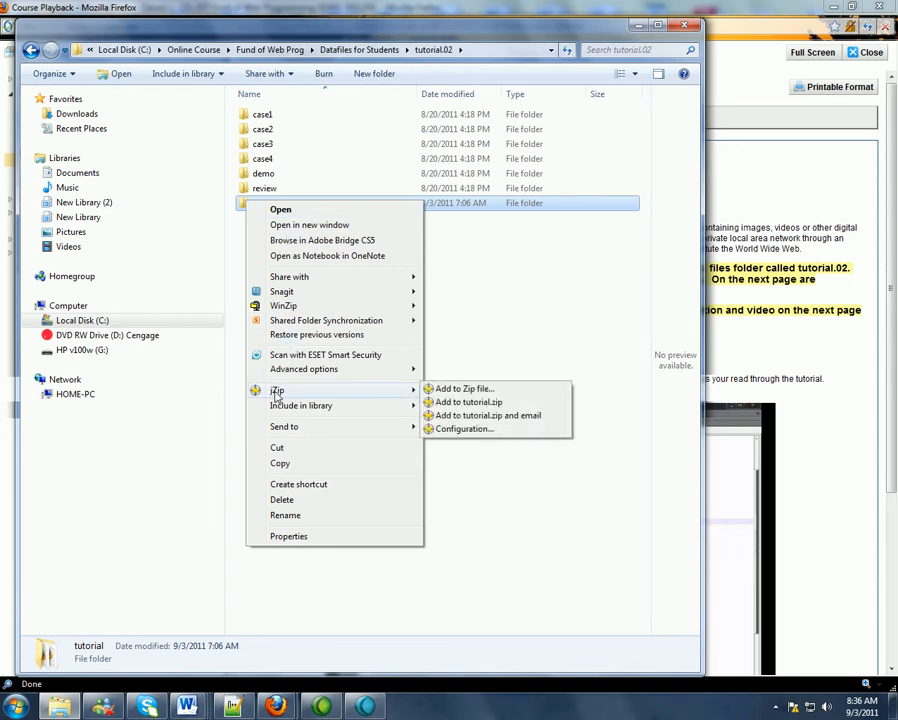
mouse_move(280, 311)
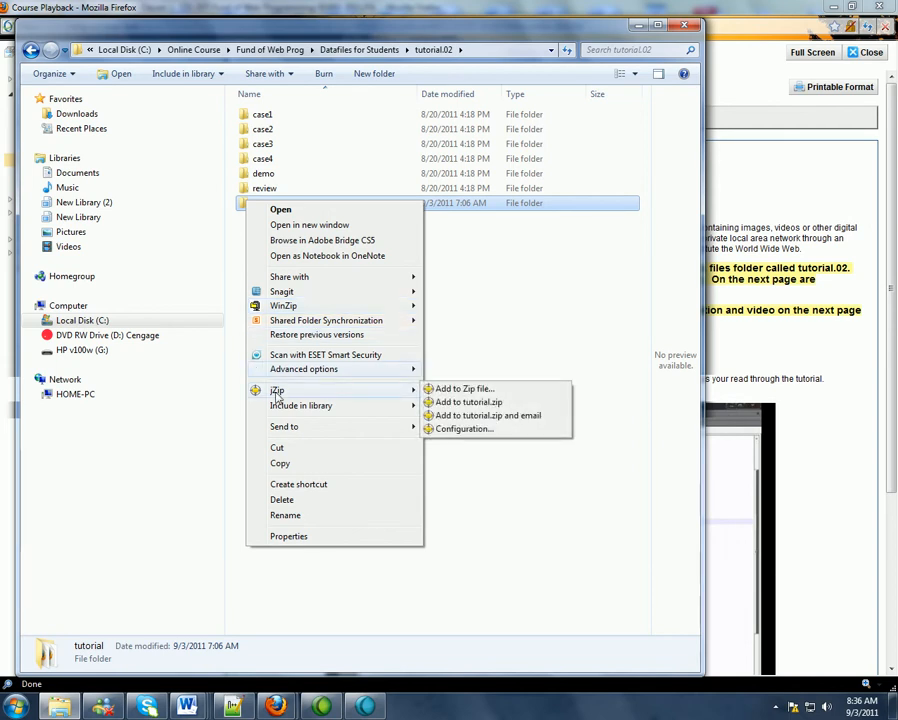
click(486, 388)
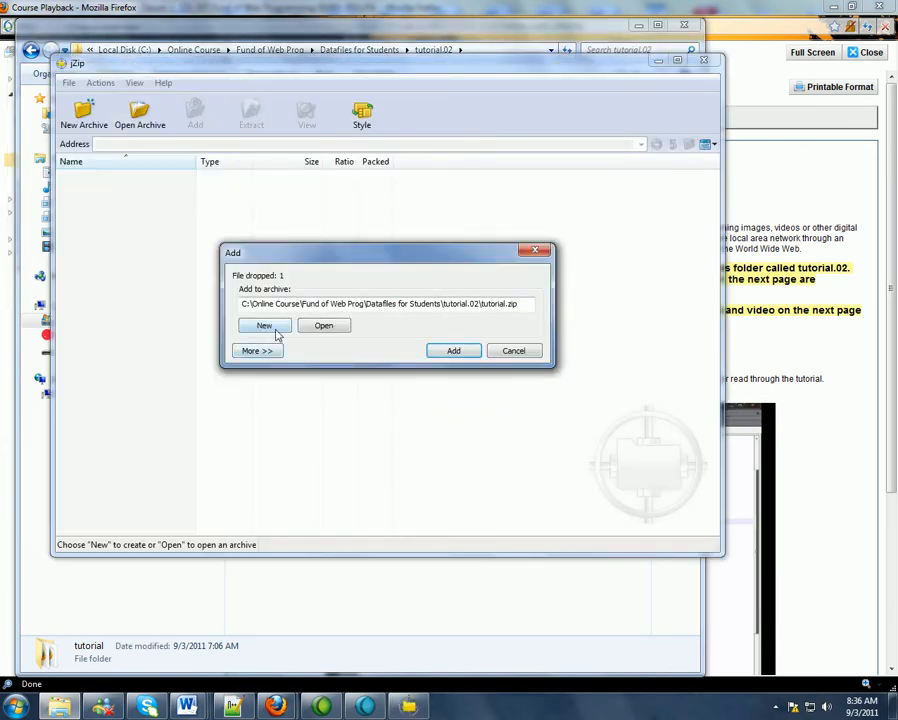
click(452, 353)
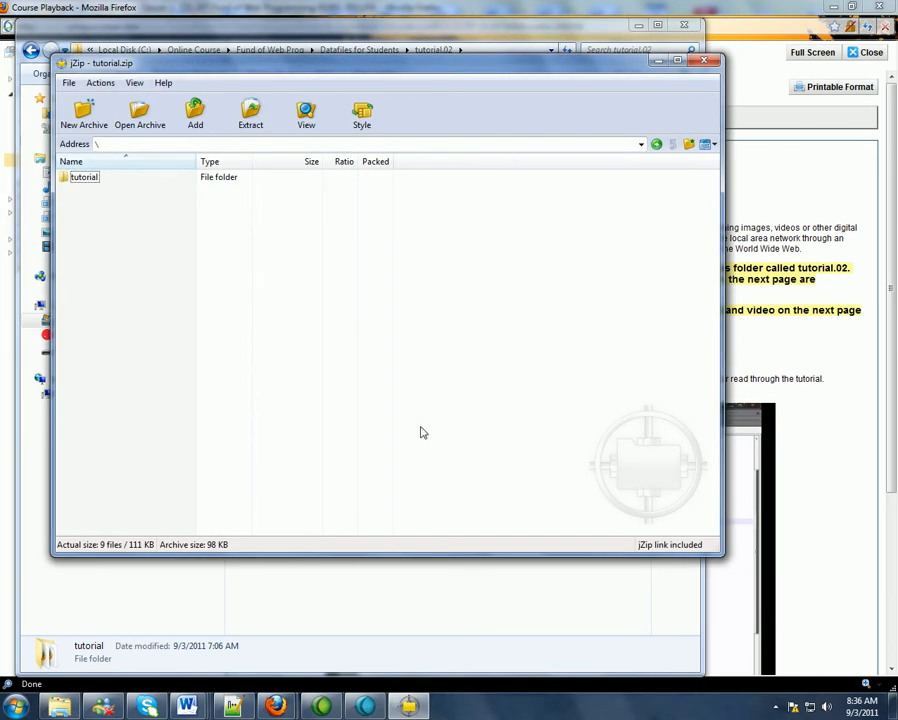
click(708, 60)
click(265, 220)
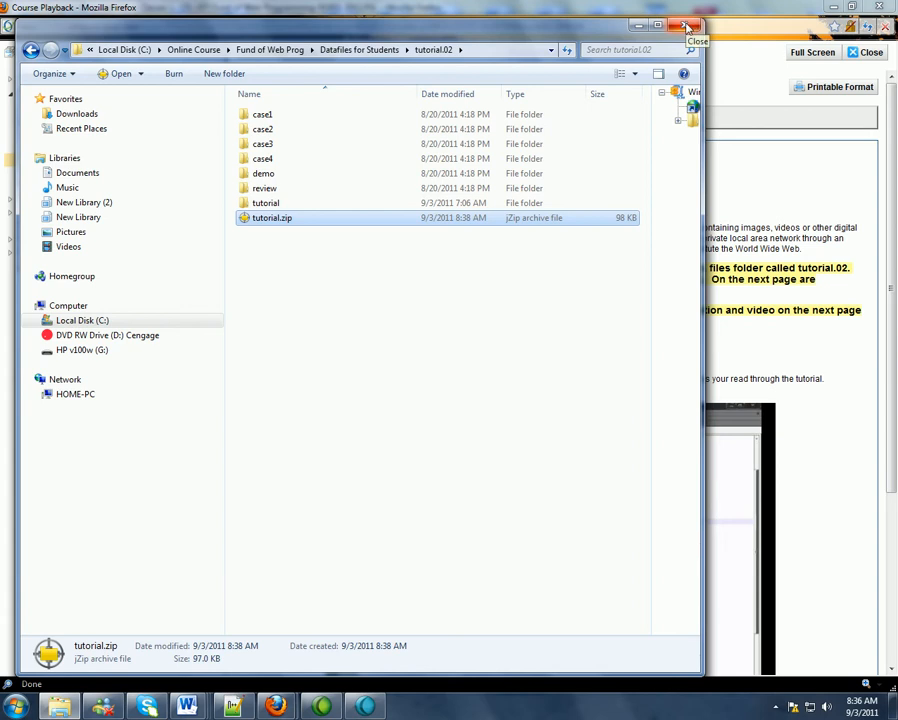
Close the folder window and open the file upload dialog for submitting the Tutorial 2 assignment in the browser
click(686, 27)
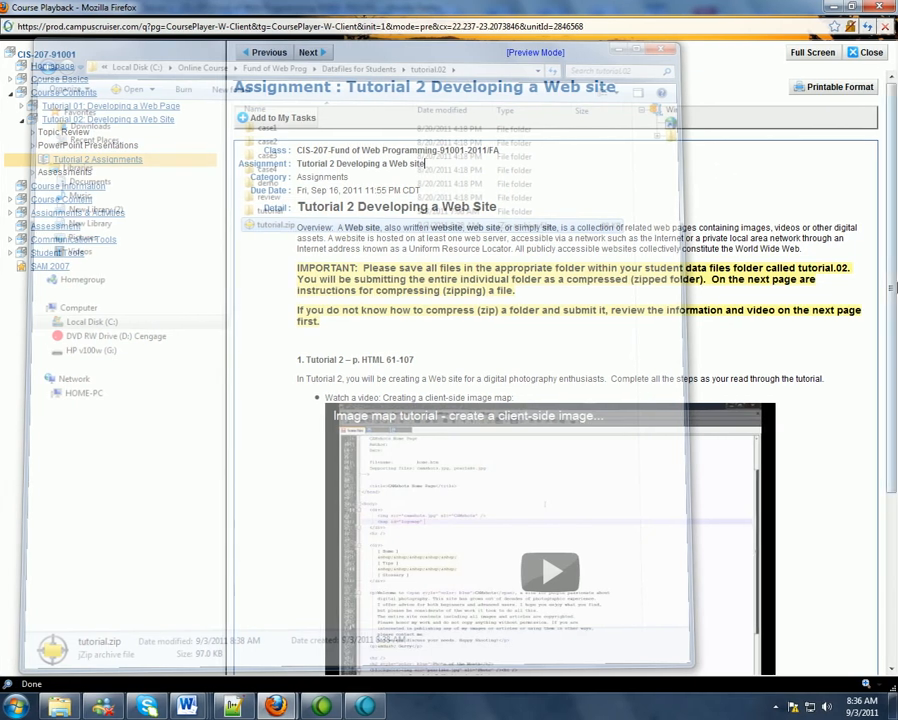
scroll(456, 150, down, 5)
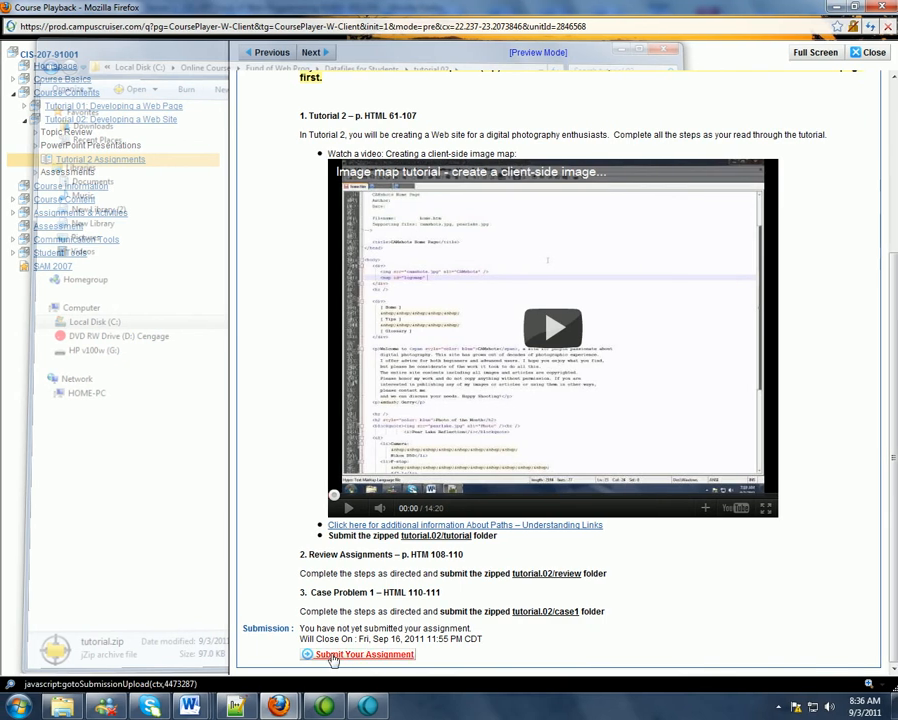
click(335, 655)
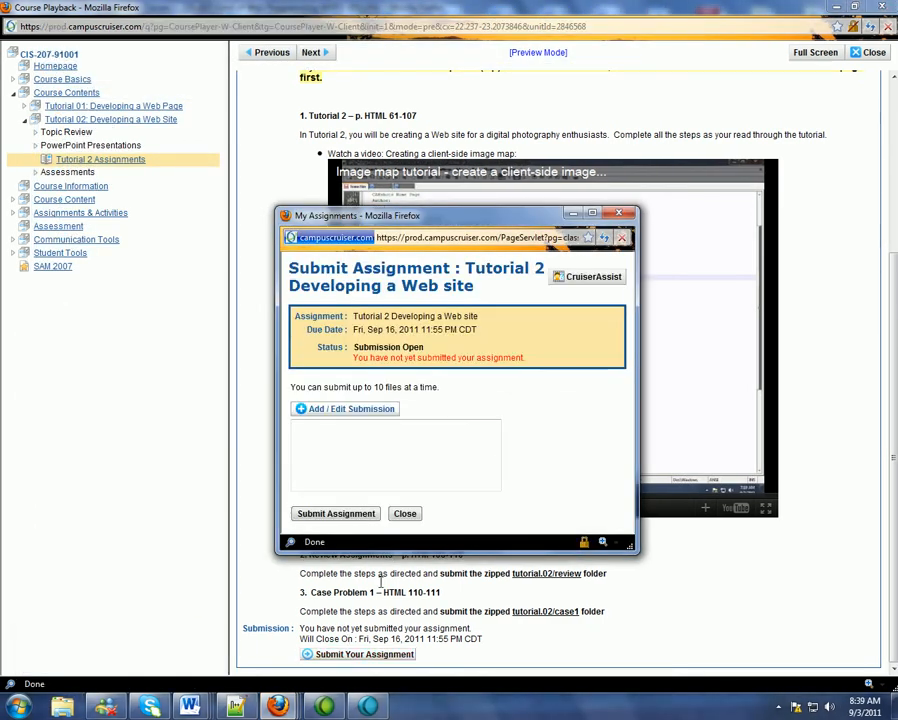
click(366, 411)
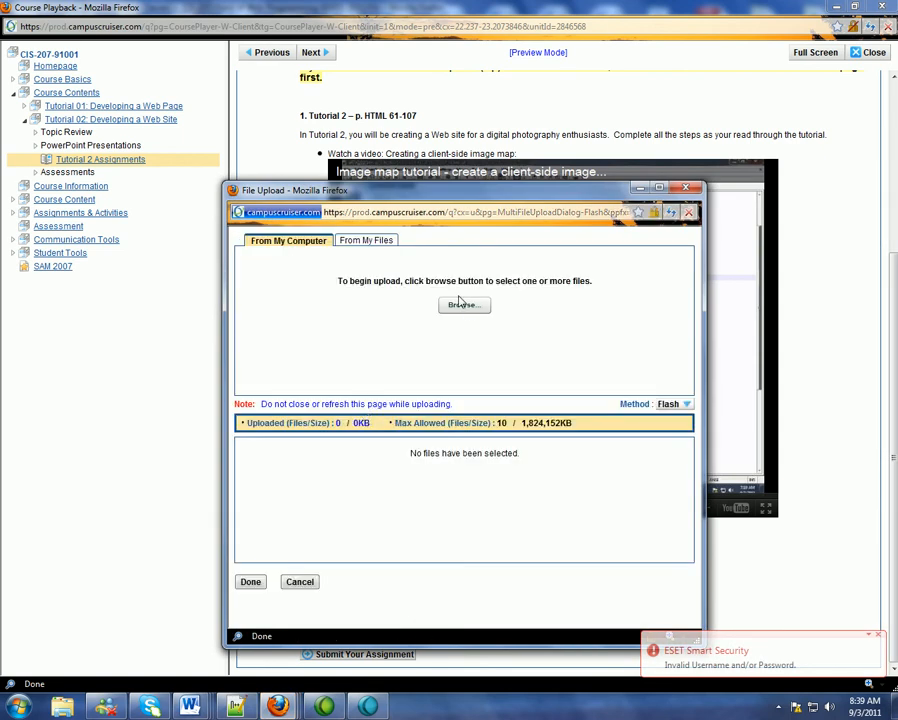
Attach tutorial.zip from Online Course\Fund of Web Prog\Datafiles for Students\tutorial.02 to the submission and finish the upload
click(464, 307)
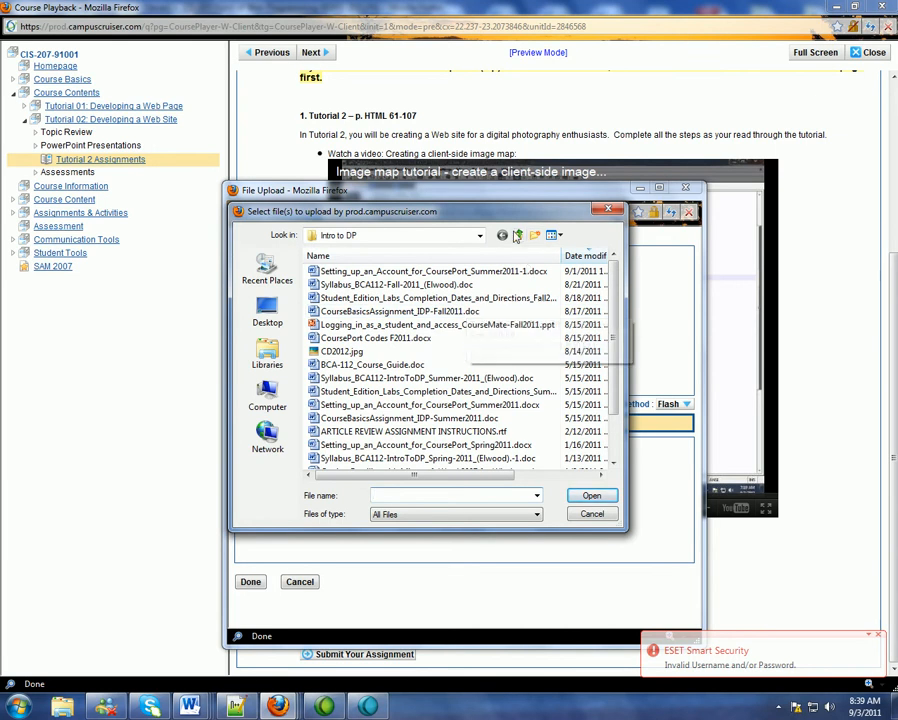
click(519, 235)
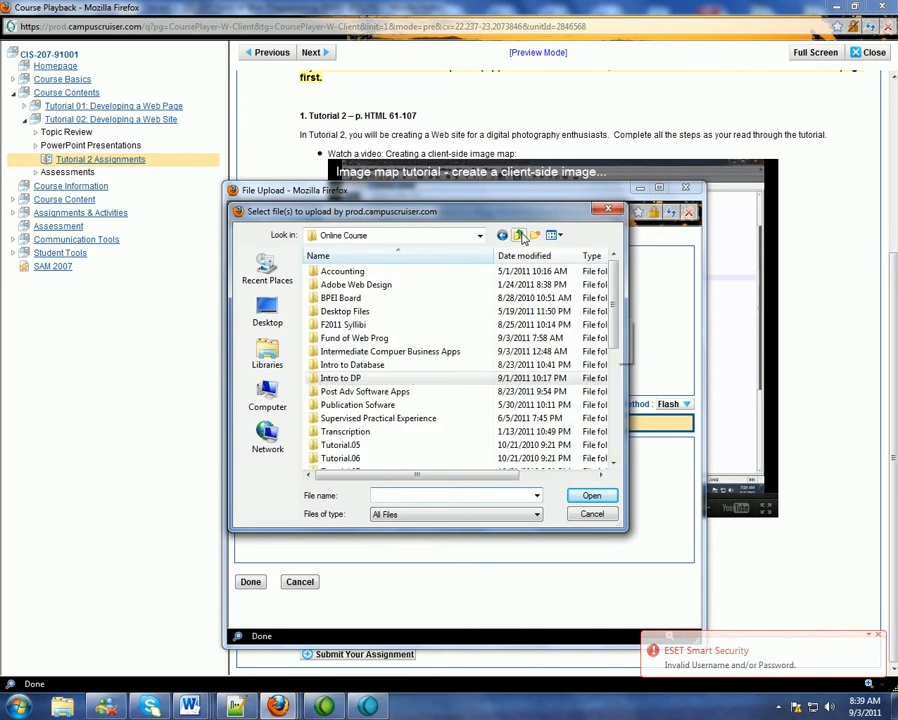
double_click(332, 339)
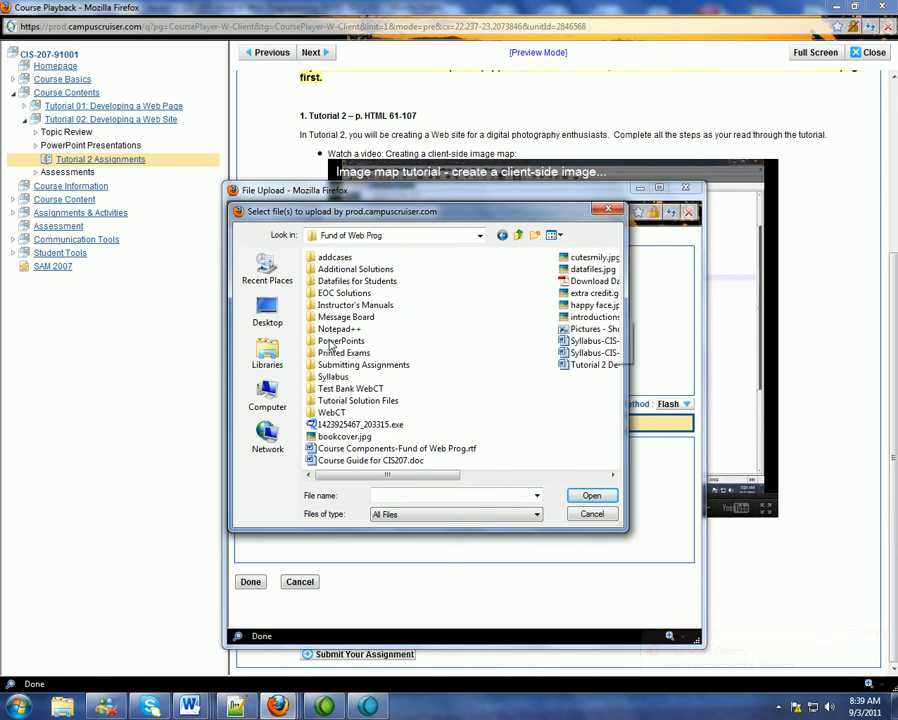
double_click(330, 281)
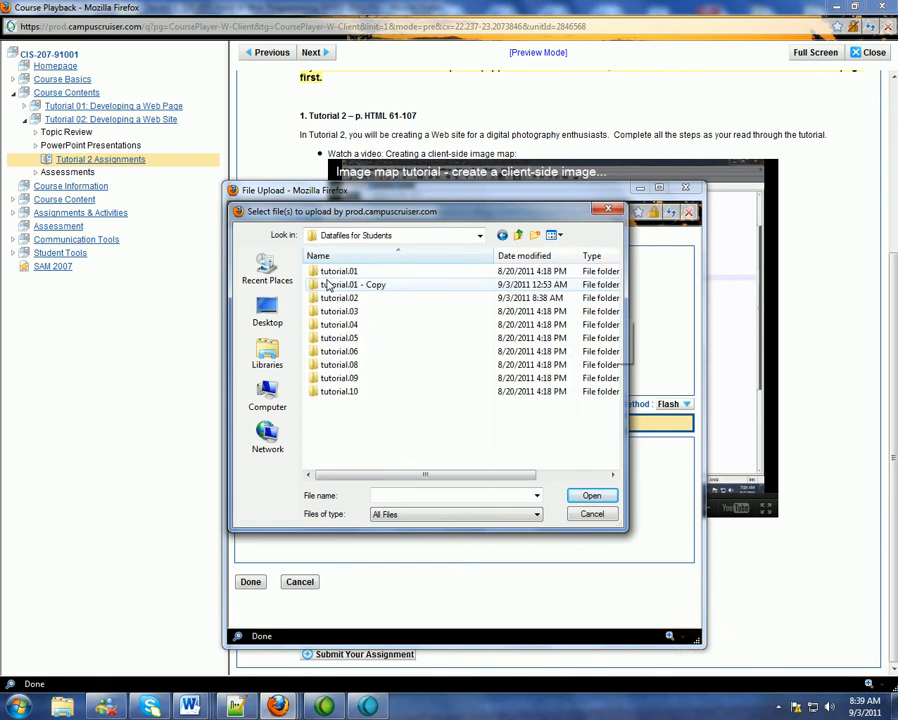
double_click(328, 298)
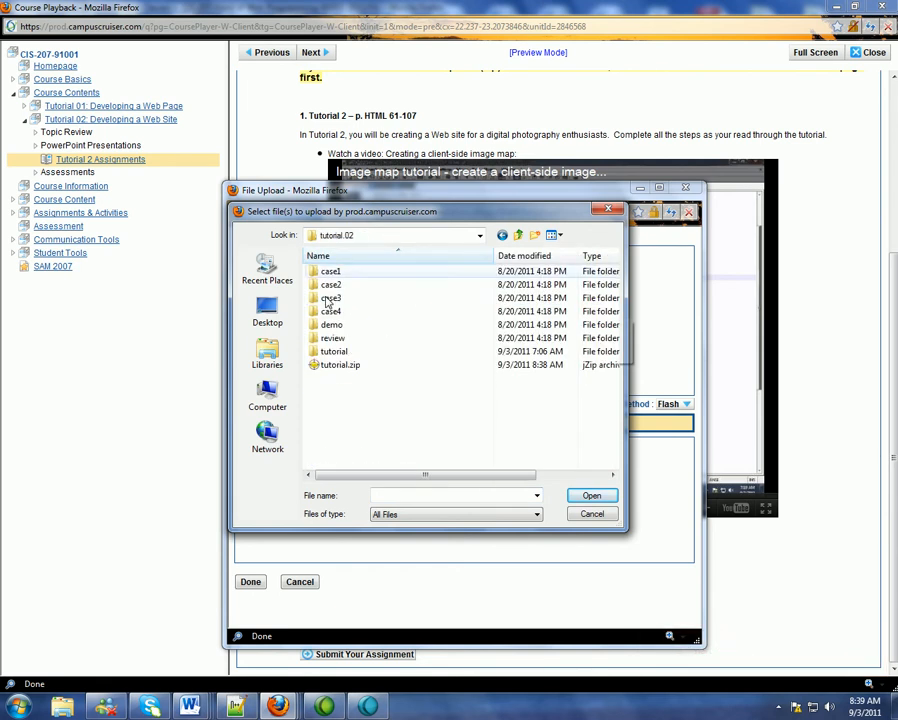
click(330, 366)
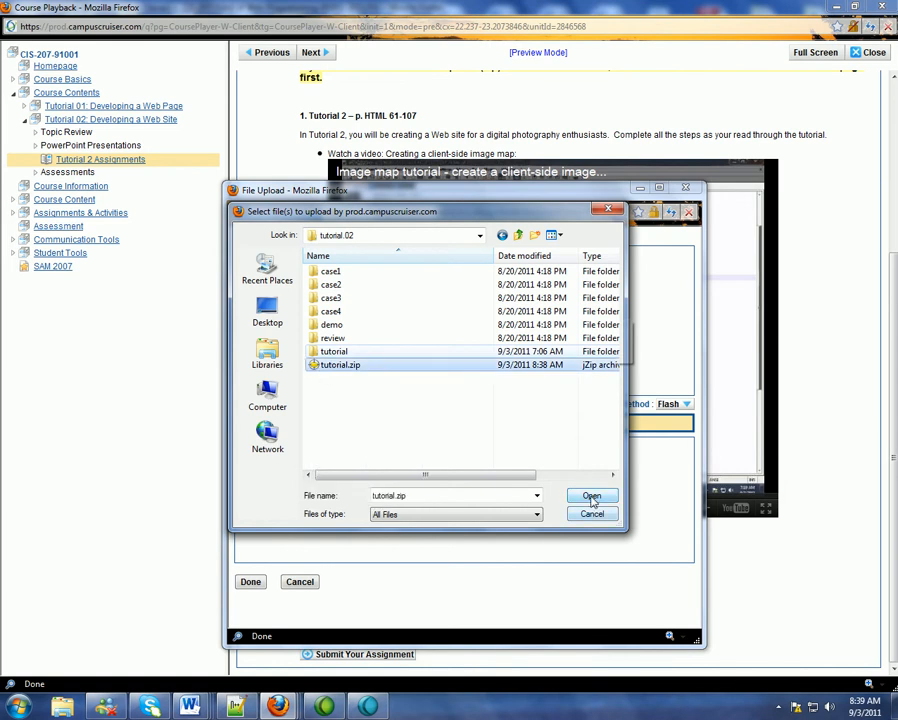
click(592, 497)
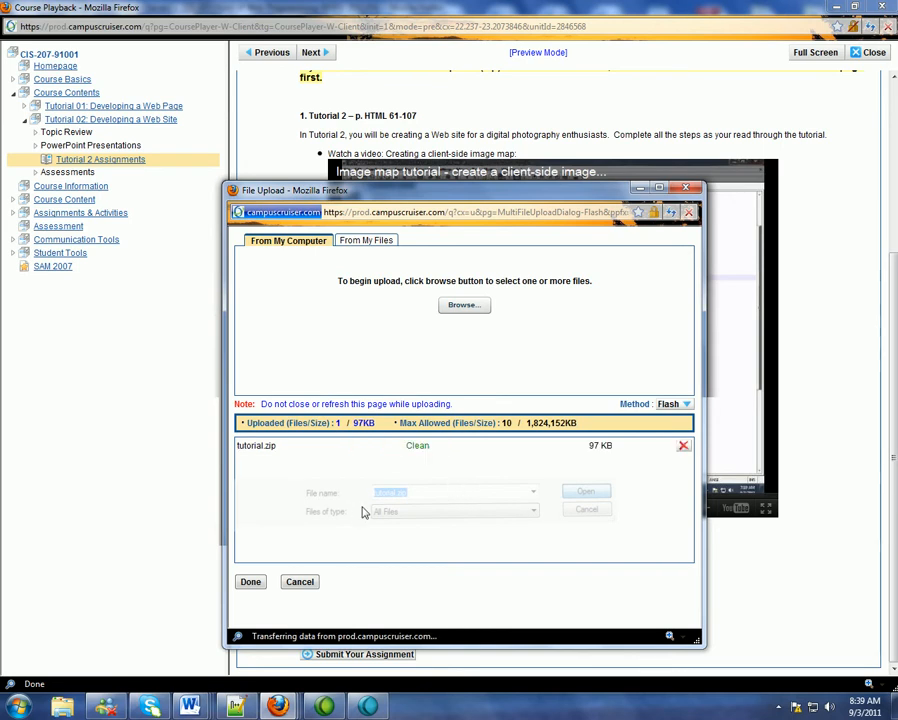
click(252, 581)
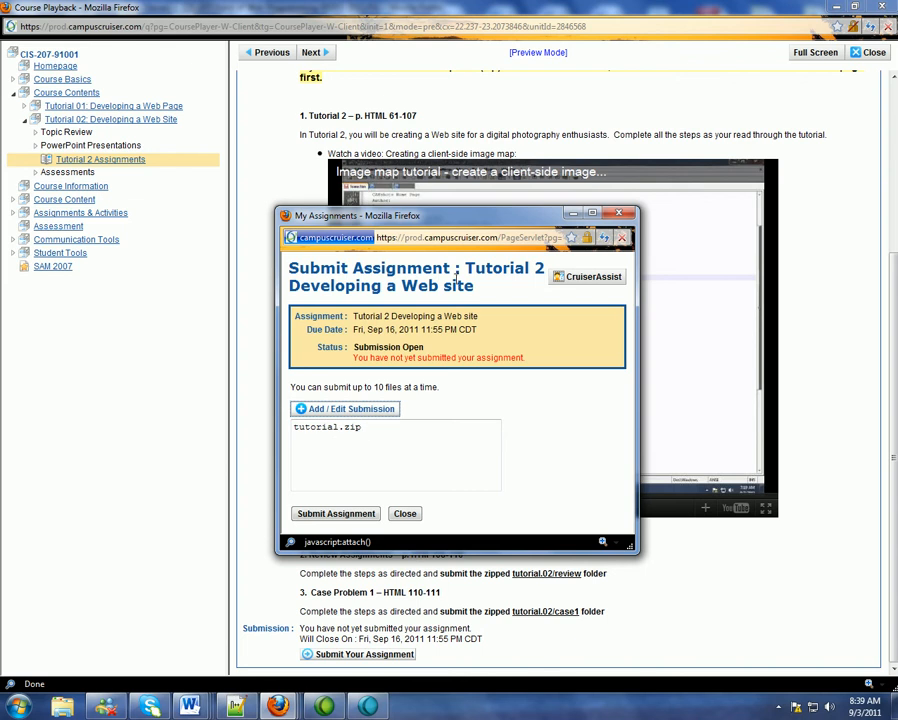
Submit the Tutorial 2 assignment with the attached zip file and close the submission window
click(337, 514)
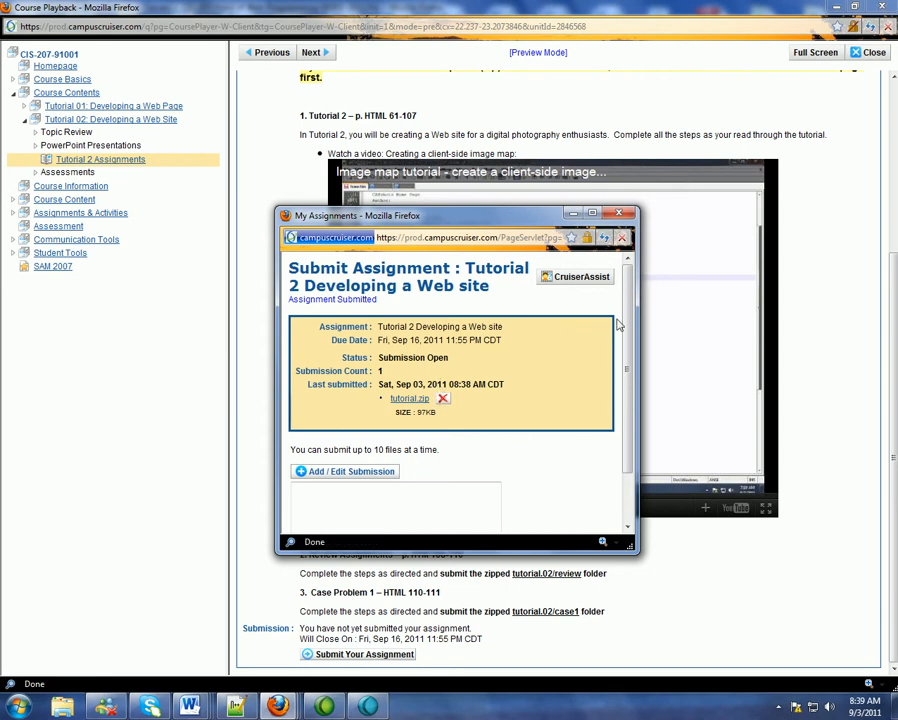
scroll(627, 352, down, 1)
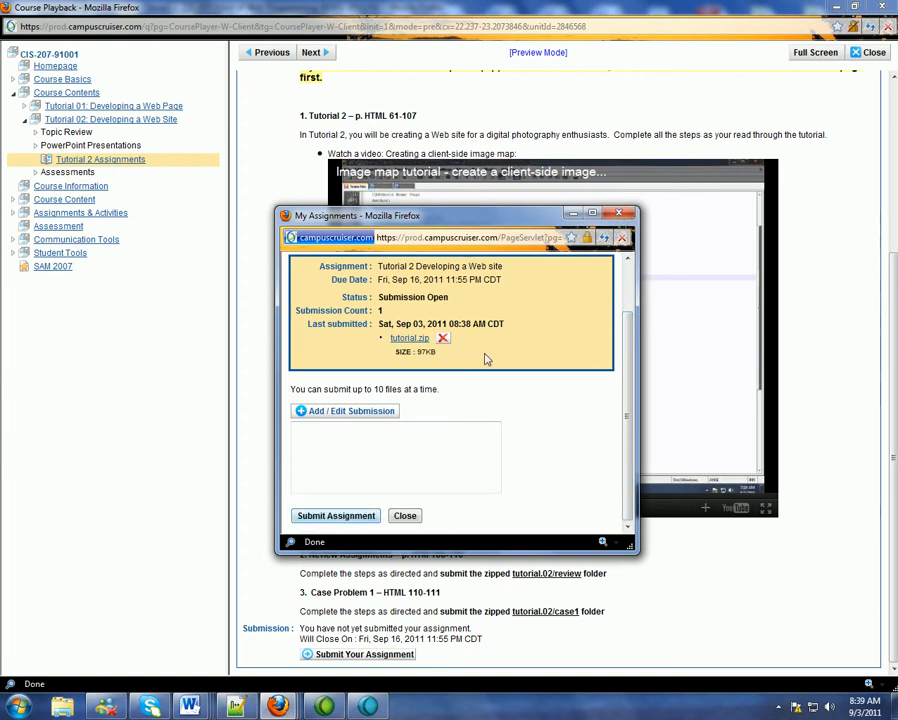
click(405, 516)
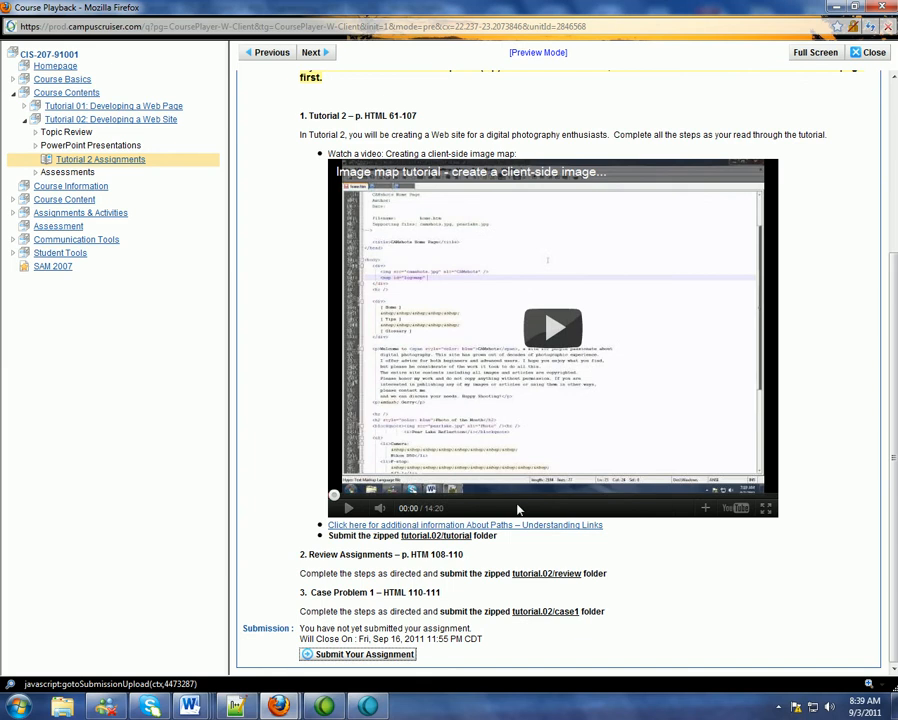